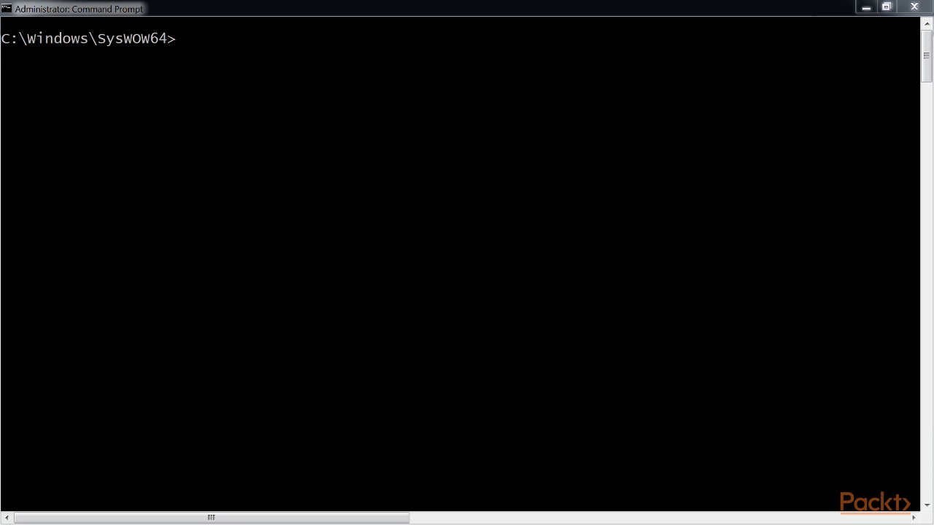
Install the virtualenv package with pip and create a virtual environment named Vir_Proj_Dir.
{"action": "right_click", "coordinate": [209, 71]}
{"action": "left_click", "coordinate": [241, 104]}
{"action": "key", "text": "Return"}
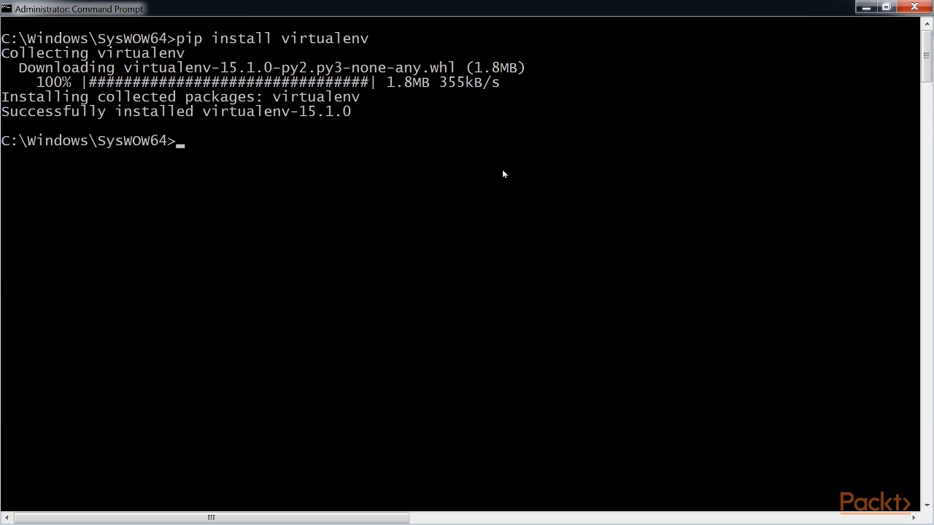
{"action": "type", "text": "virtualenv Vir"}
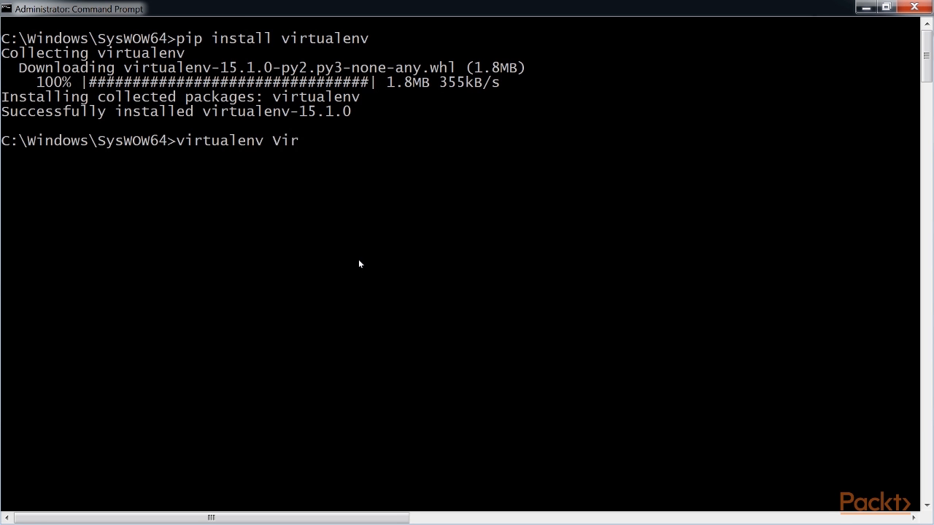
{"action": "type", "text": "_Proj_Dir"}
{"action": "key", "text": "Return"}
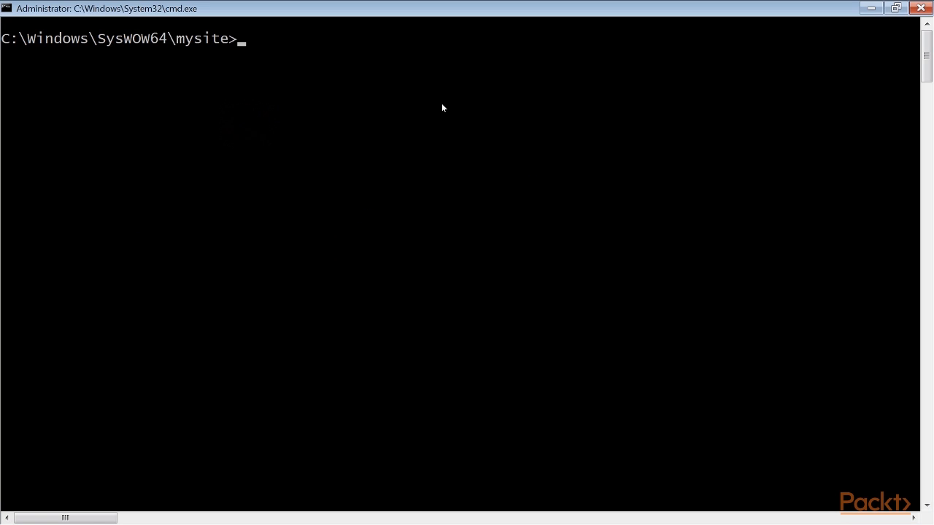
{"action": "type", "text": "cd .."}
Go up one folder and install Django 1.8.6 with pip.
{"action": "key", "text": "Return"}
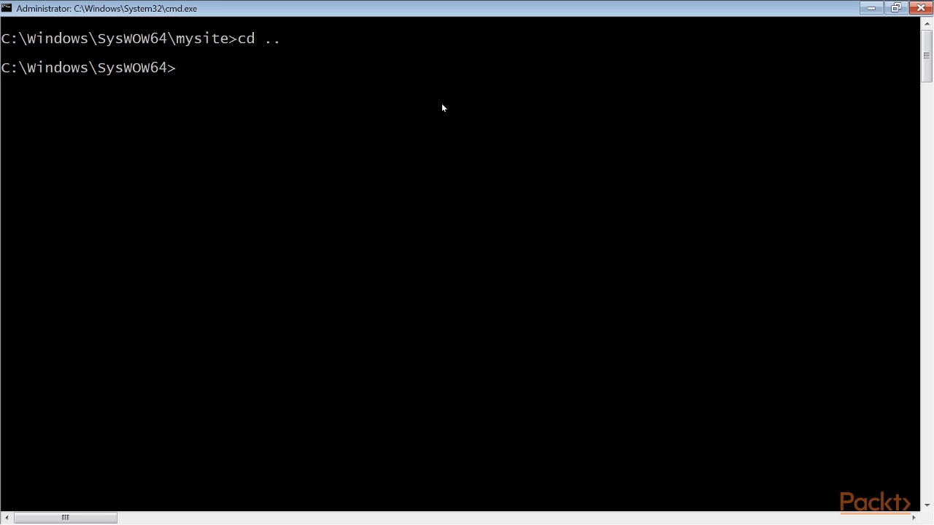
{"action": "right_click", "coordinate": [257, 66]}
{"action": "left_click", "coordinate": [305, 101]}
{"action": "key", "text": "Return"}
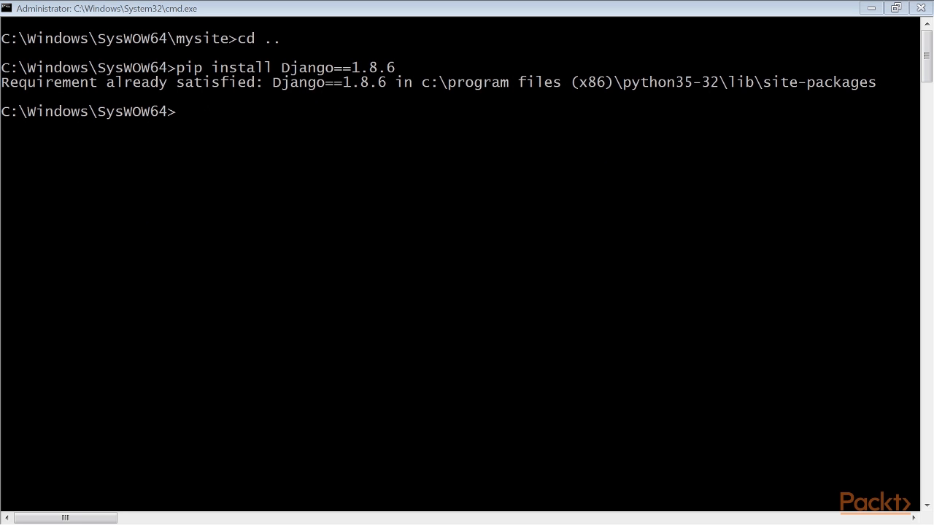
Create the Django project 'bookmarks' with django-admin and move into its folder.
{"action": "right_click", "coordinate": [246, 125]}
{"action": "left_click", "coordinate": [291, 160]}
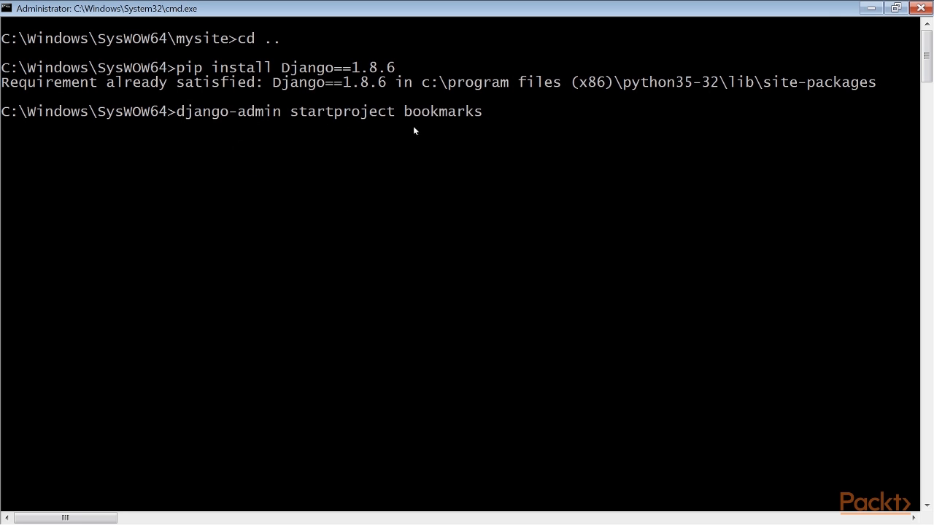
{"action": "key", "text": "Return"}
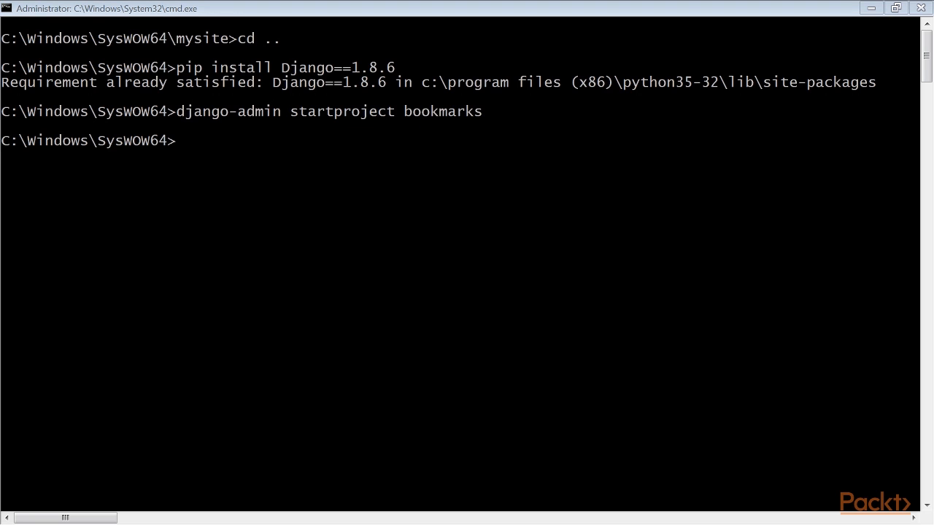
{"action": "right_click", "coordinate": [197, 159]}
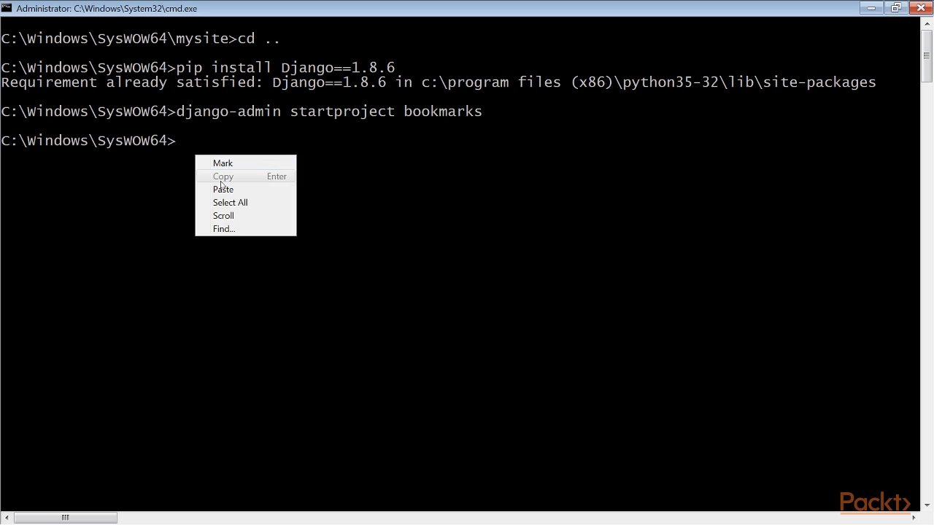
{"action": "left_click", "coordinate": [226, 188]}
{"action": "key", "text": "BackSpace"}
{"action": "key", "text": "Return"}
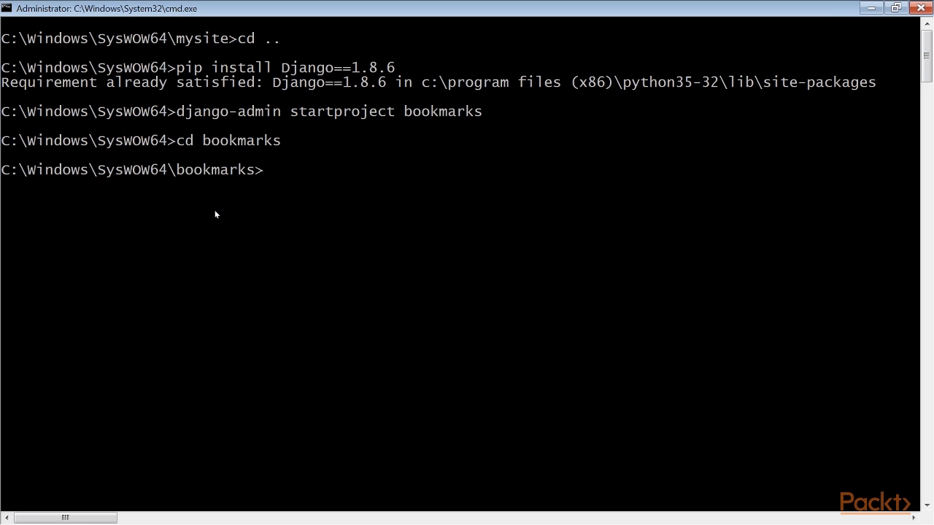
Create the 'account' app inside the bookmarks project with django-admin startapp.
{"action": "right_click", "coordinate": [239, 152]}
{"action": "left_click", "coordinate": [294, 188]}
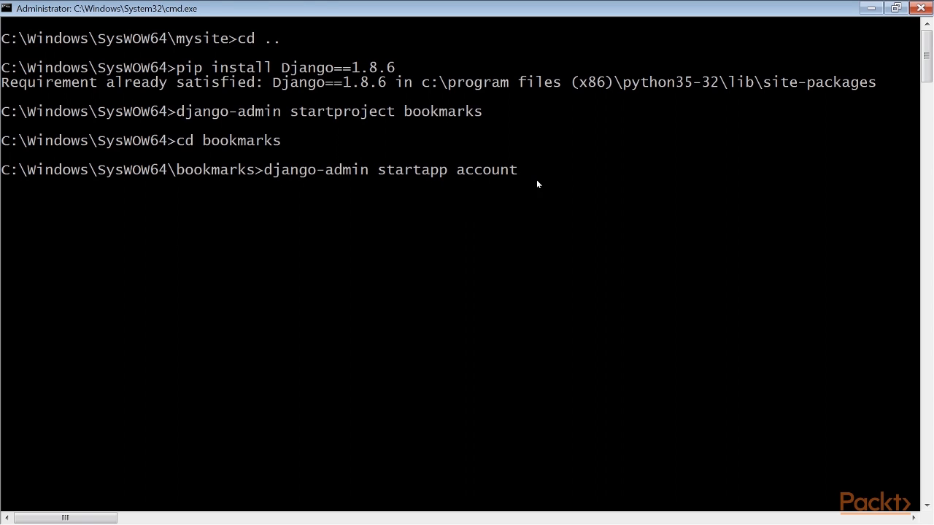
{"action": "key", "text": "Return"}
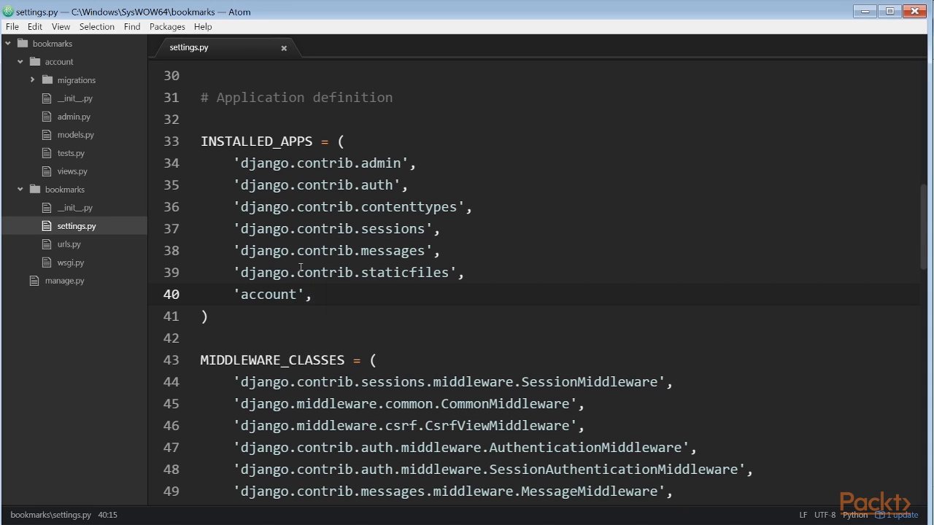
{"action": "scroll", "coordinate": [333, 268], "scroll_direction": "up", "scroll_amount": 1}
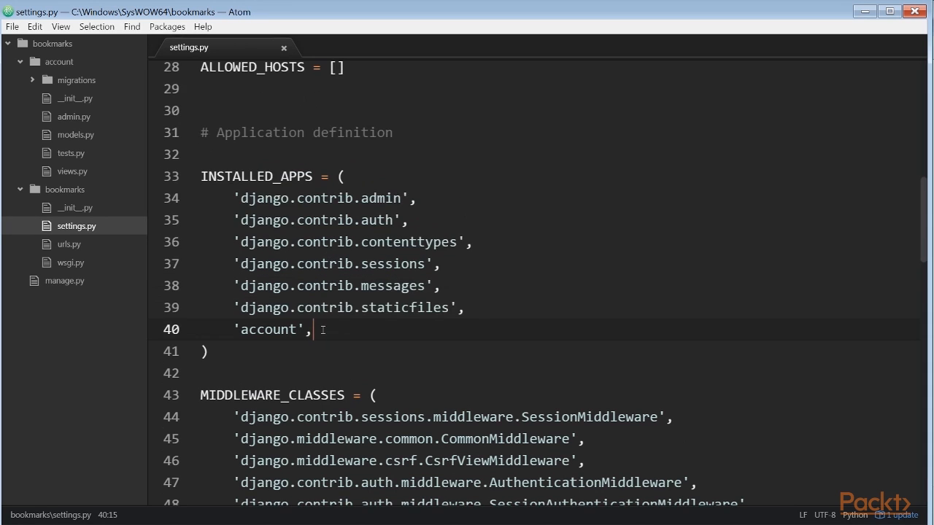
{"action": "left_click_drag", "start_coordinate": [314, 329], "coordinate": [235, 331]}
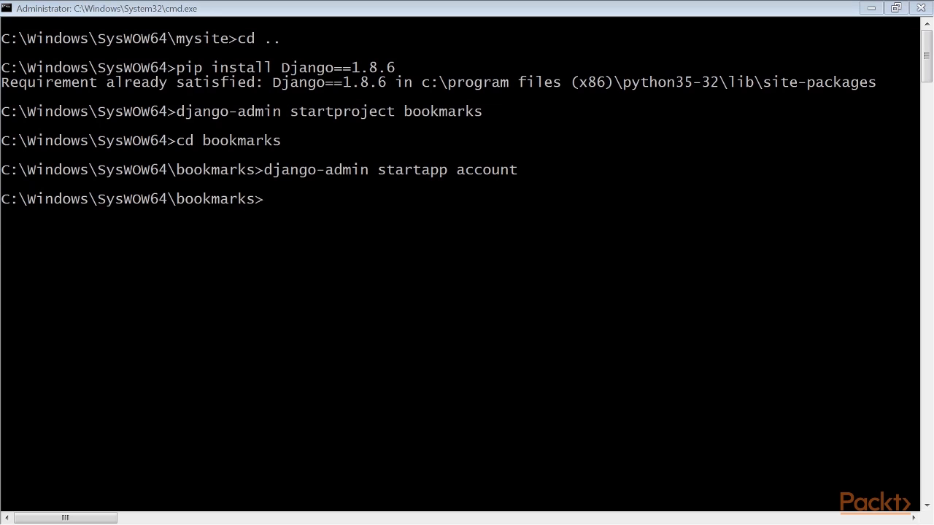
Run 'python manage.py migrate' to apply the project's initial database migrations.
{"action": "right_click", "coordinate": [320, 203]}
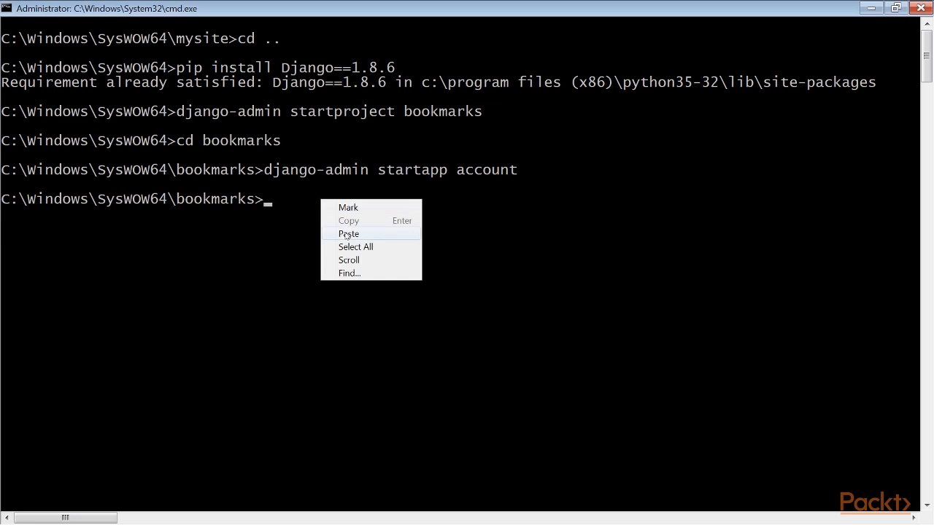
{"action": "left_click", "coordinate": [345, 231]}
{"action": "key", "text": "Return"}
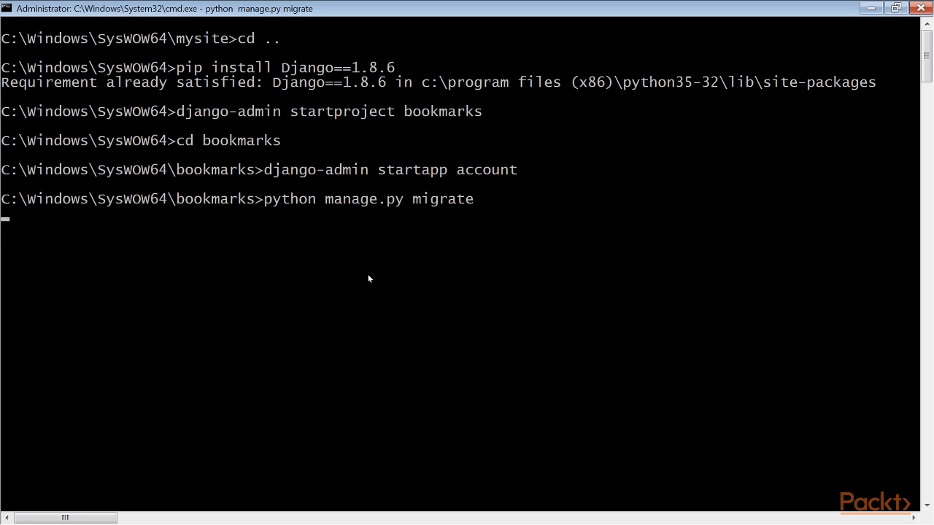